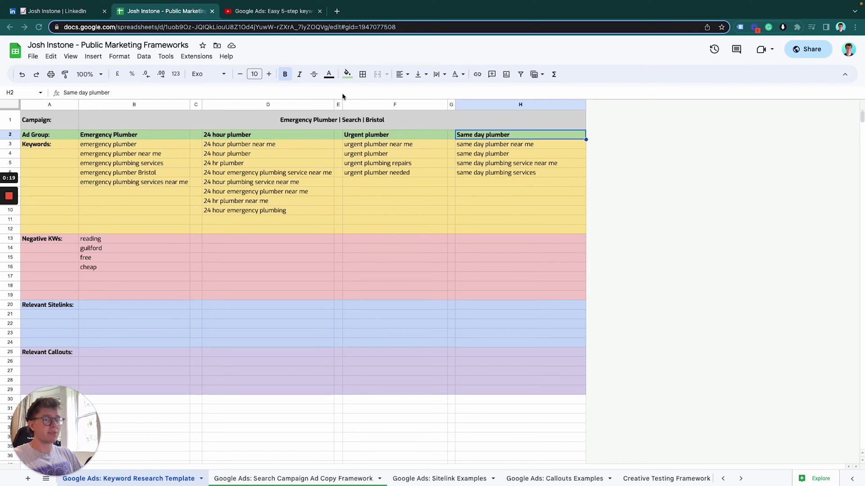
Glance at the keyword research video, then highlight the Campaign, Ad Group and Keywords rows.
click(295, 11)
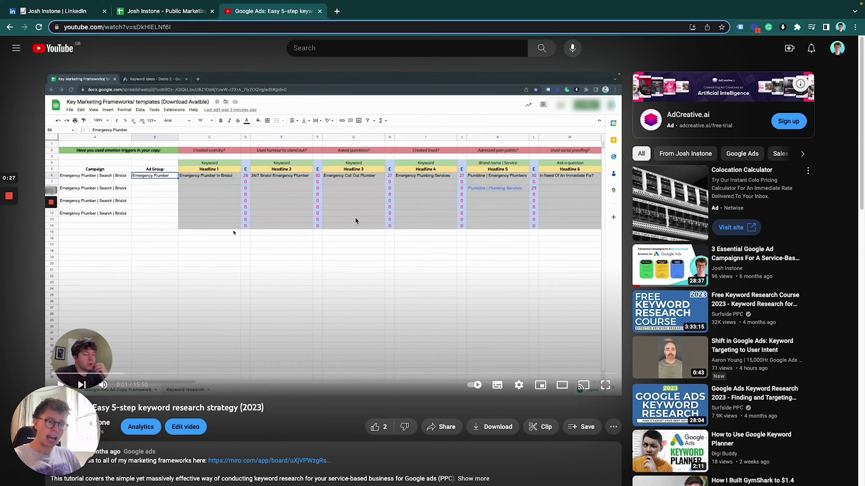
click(165, 11)
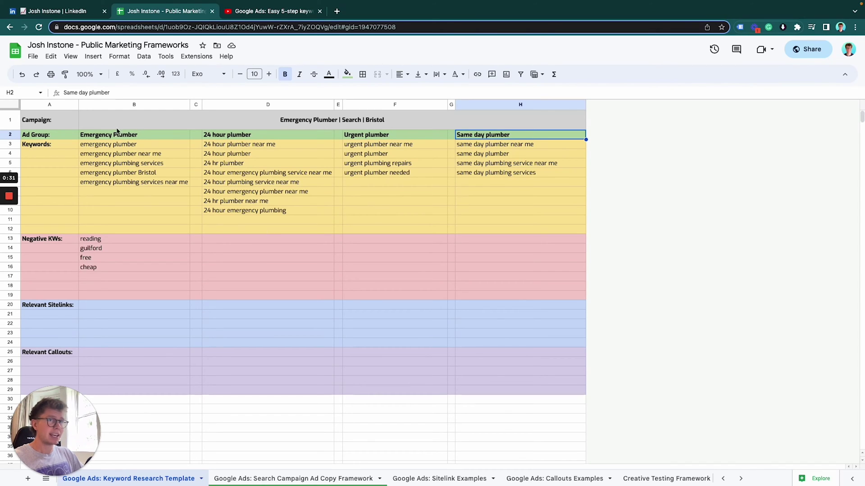
click(10, 121)
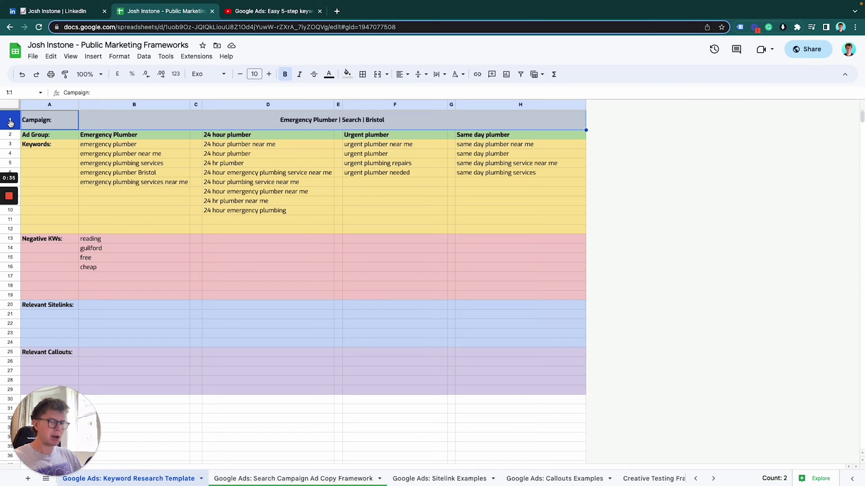
click(11, 136)
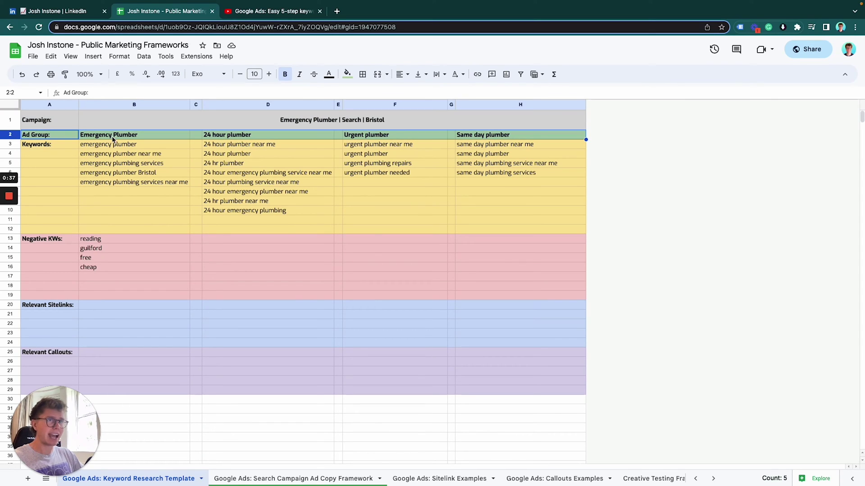
click(9, 145)
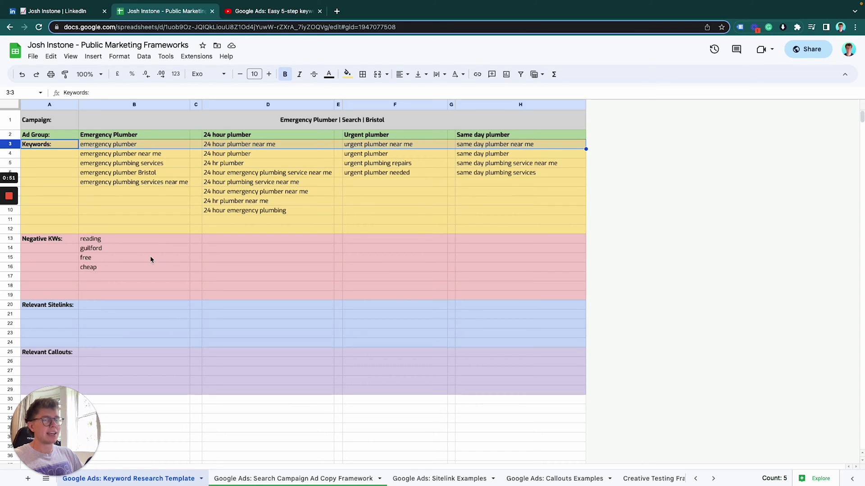
Review the negative keywords, sitelinks and callouts (B25:B28), then show the Ad Copy Framework sheet.
drag(150, 251, 140, 277)
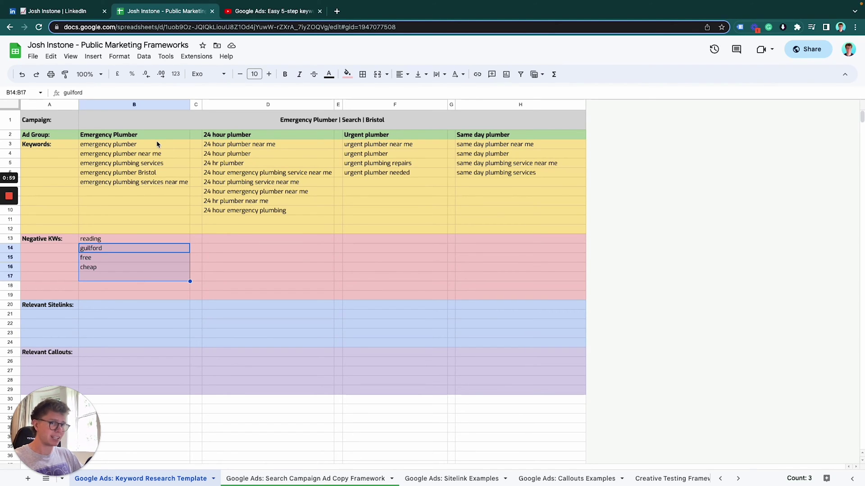
click(133, 281)
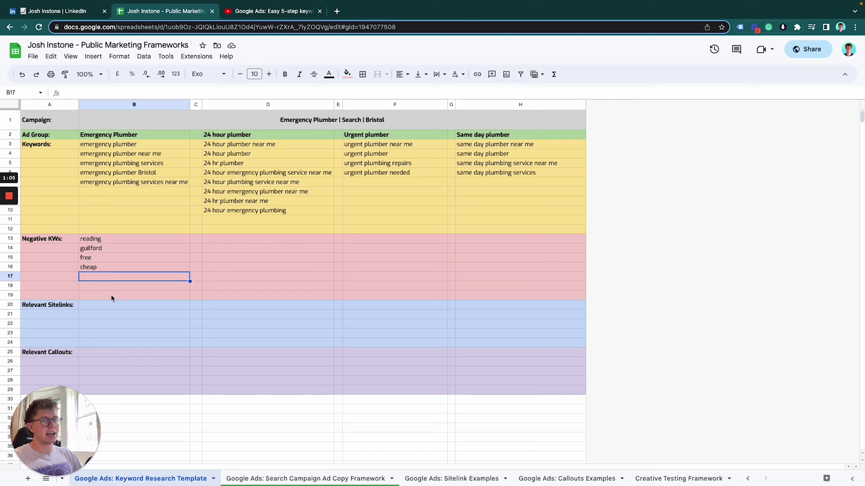
click(110, 307)
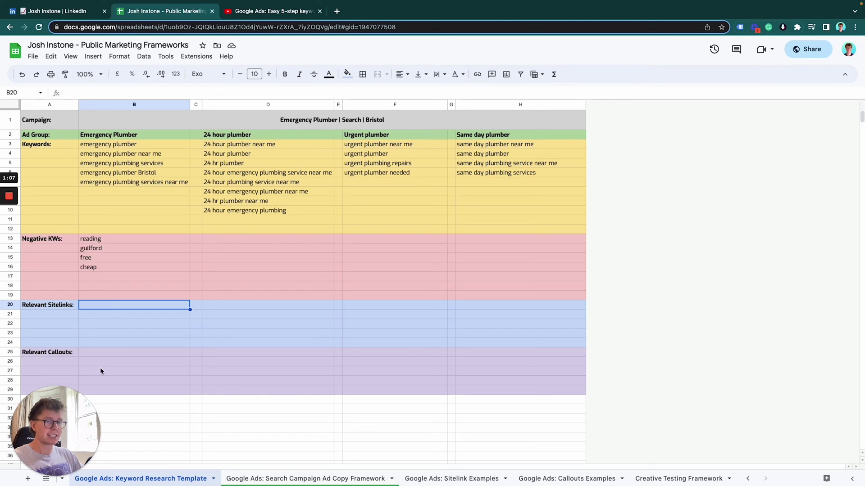
click(122, 353)
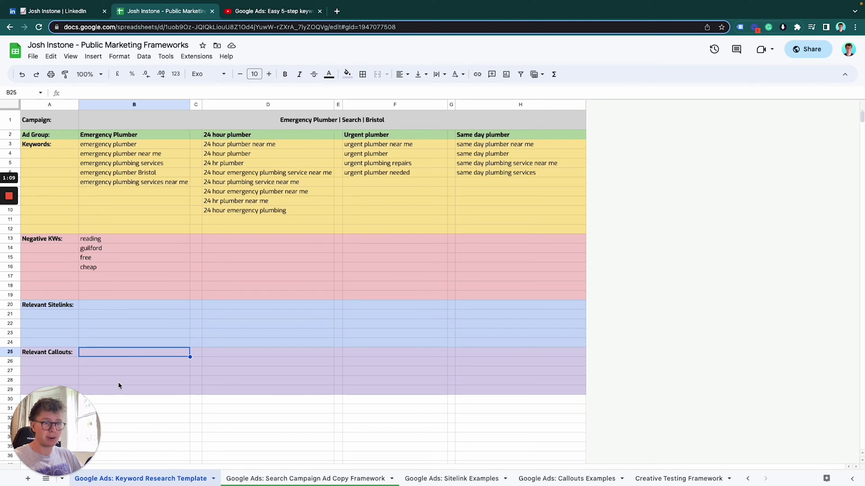
shift+click(119, 382)
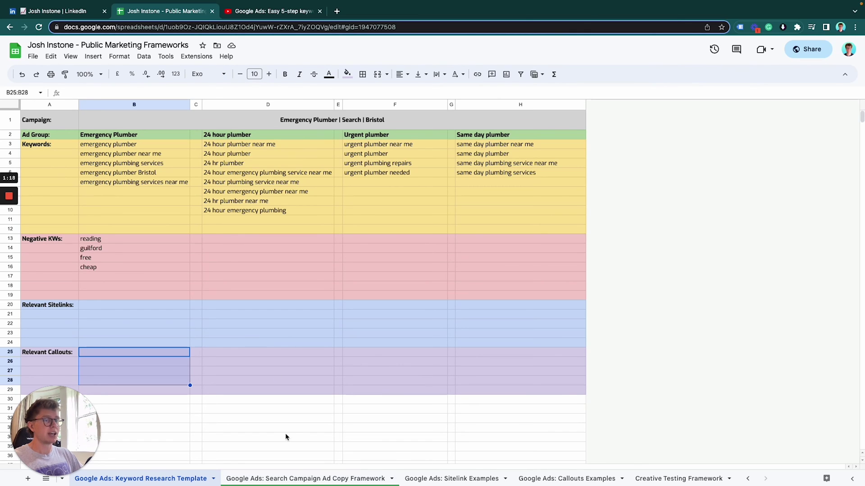
click(306, 479)
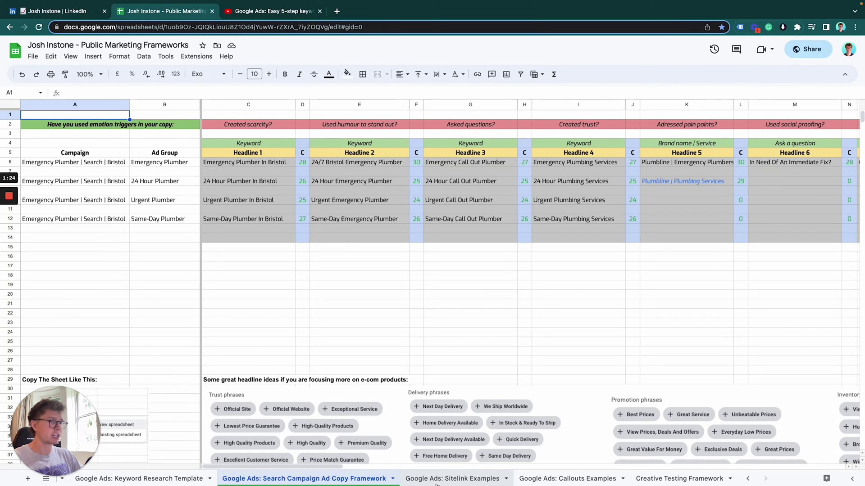
Tour the Sitelink, Callouts and Creative Testing example sheets, return to the template, then view LinkedIn.
click(436, 481)
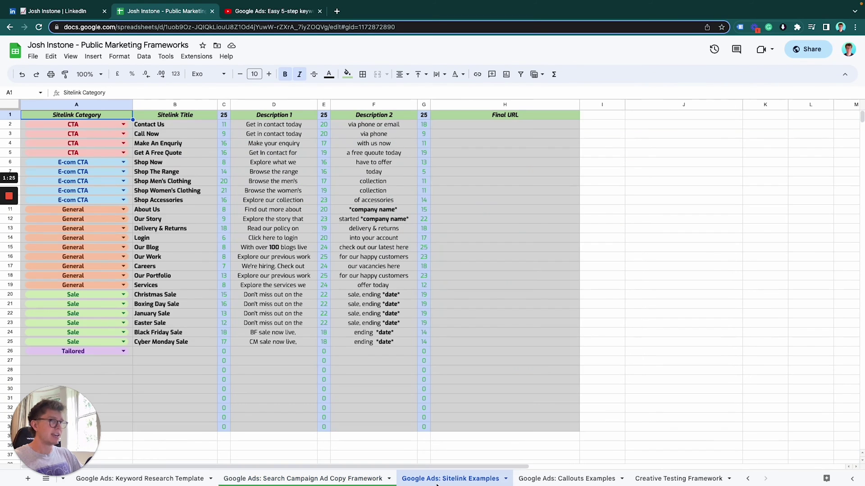
click(541, 480)
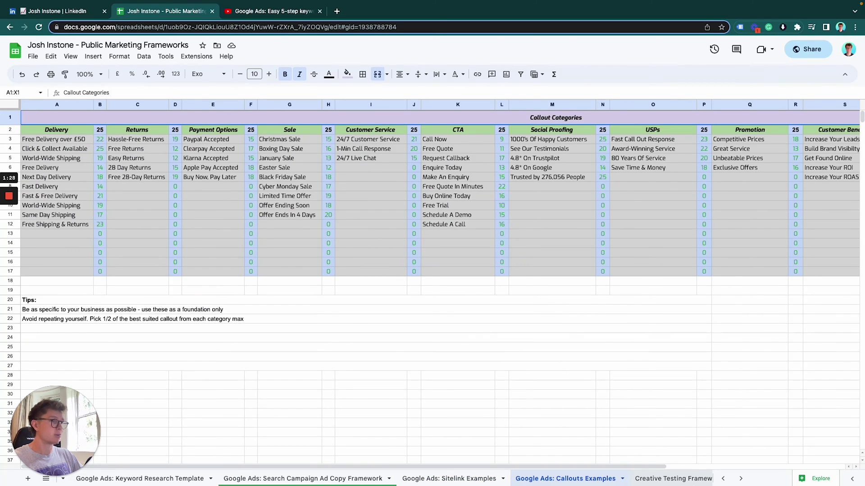
click(676, 479)
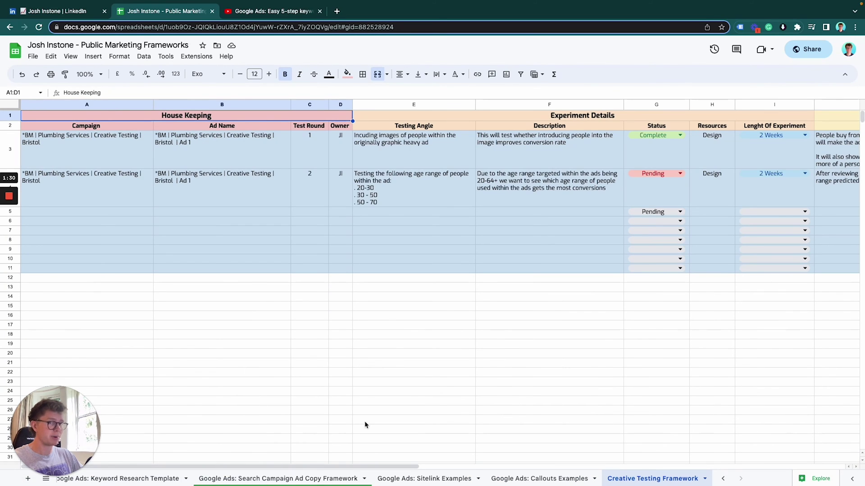
click(122, 478)
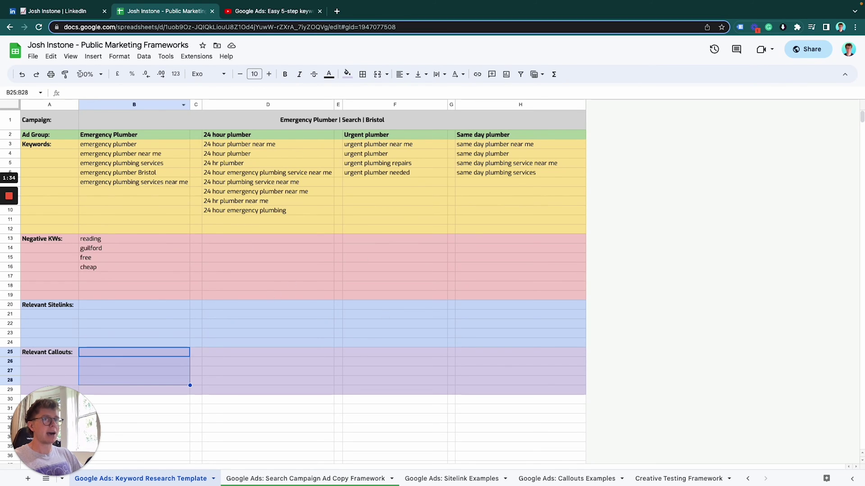
click(64, 12)
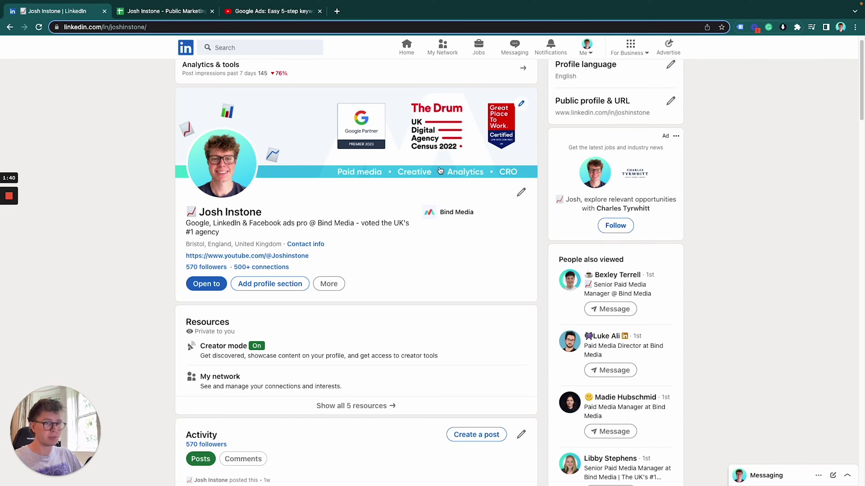
click(264, 12)
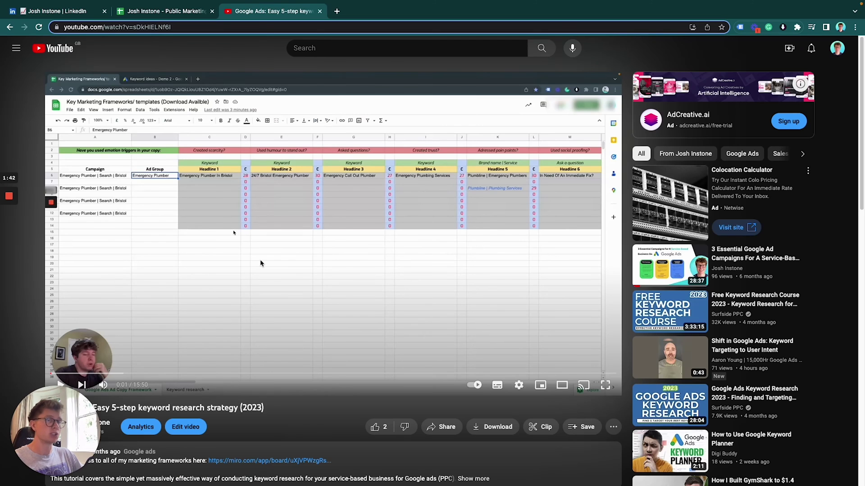